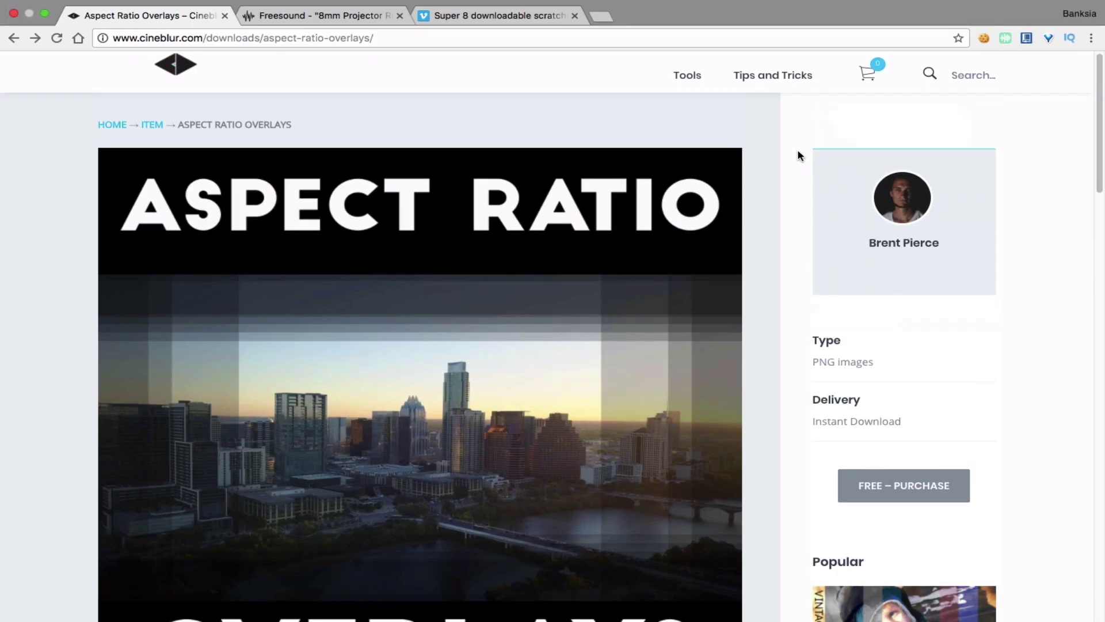
# Drag the 16-9 to 4-3 overlay PNG from the Cineblur page onto the timeline above Clip_2
pyautogui.scroll(-7, 798, 156)
pyautogui.scroll(-8, 798, 156)
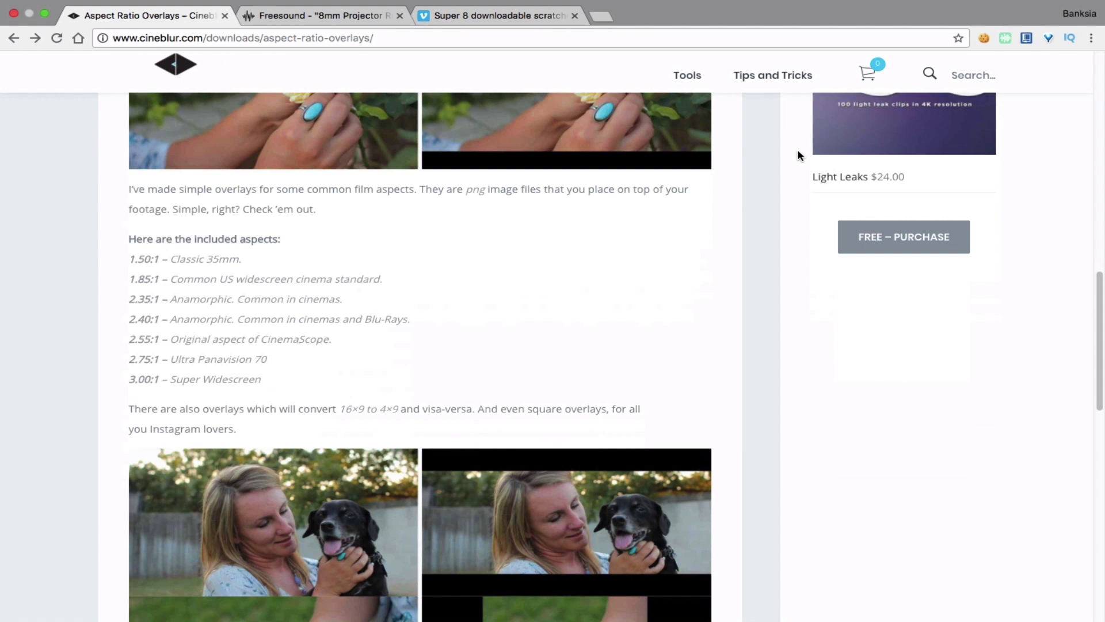
pyautogui.scroll(-8, 799, 155)
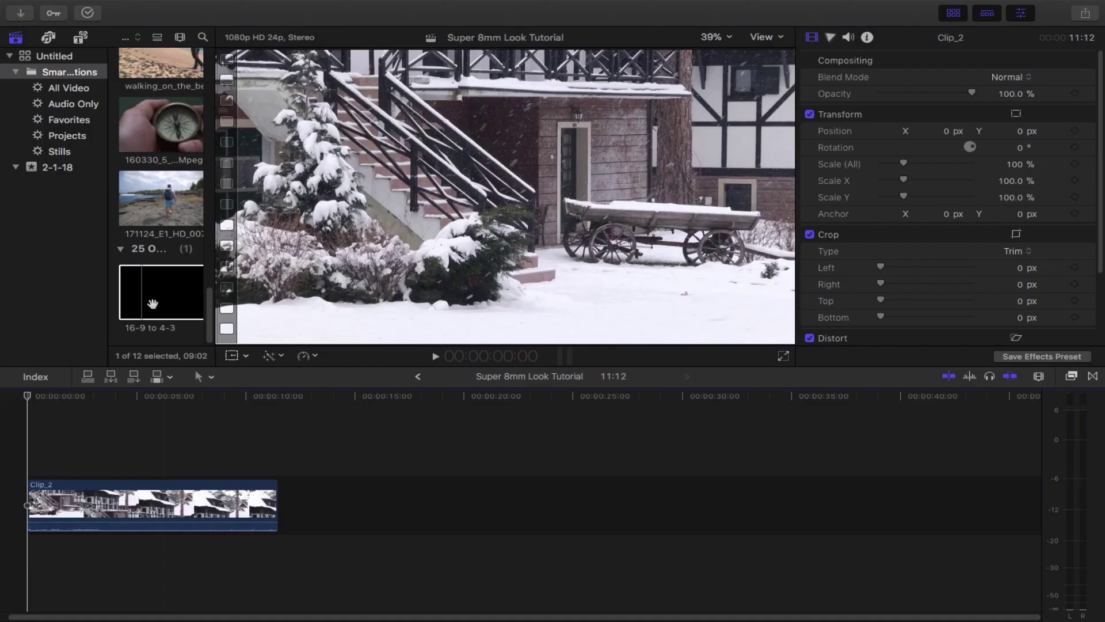
pyautogui.moveTo(161, 292); pyautogui.dragTo(269, 453)
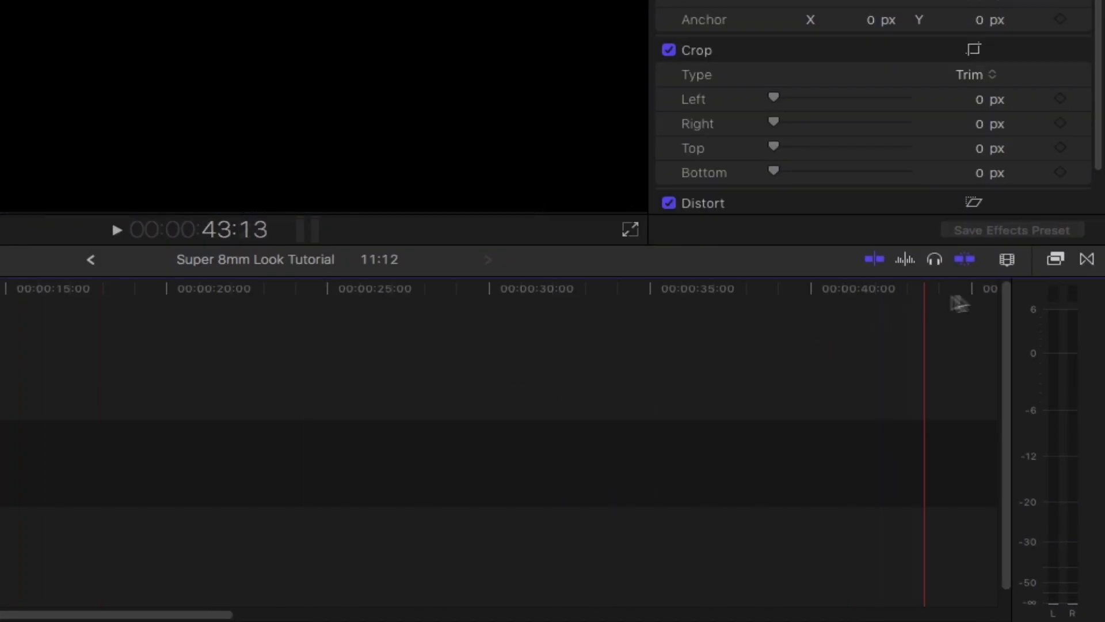
# Find the Gaussian effect by searching 'gaus' and apply it to Clip_2
pyautogui.click(1057, 263)
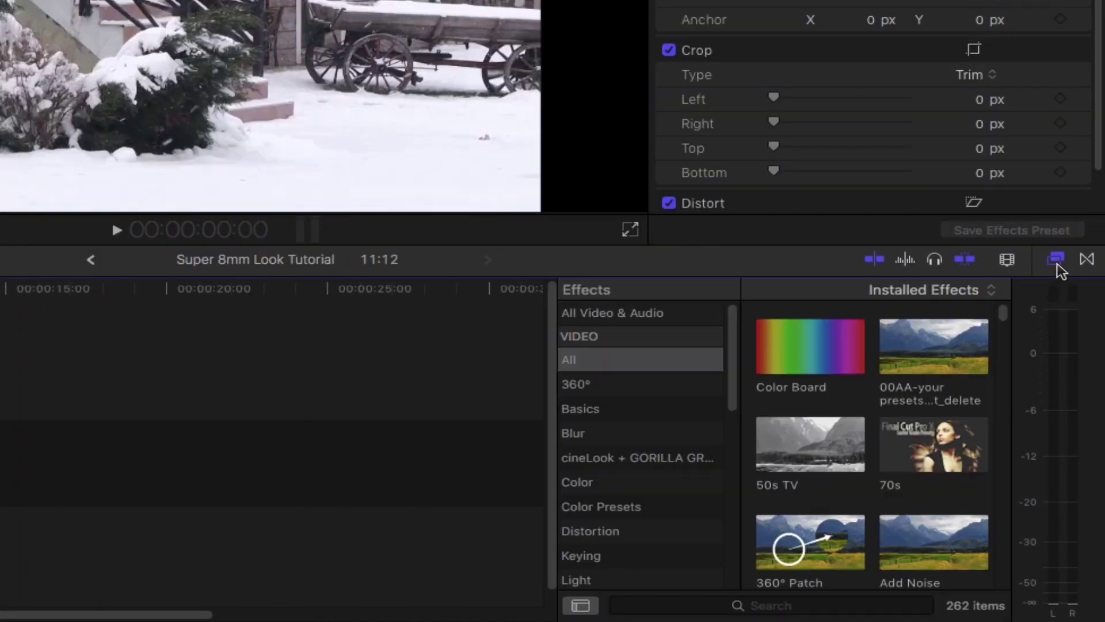
pyautogui.click(798, 604)
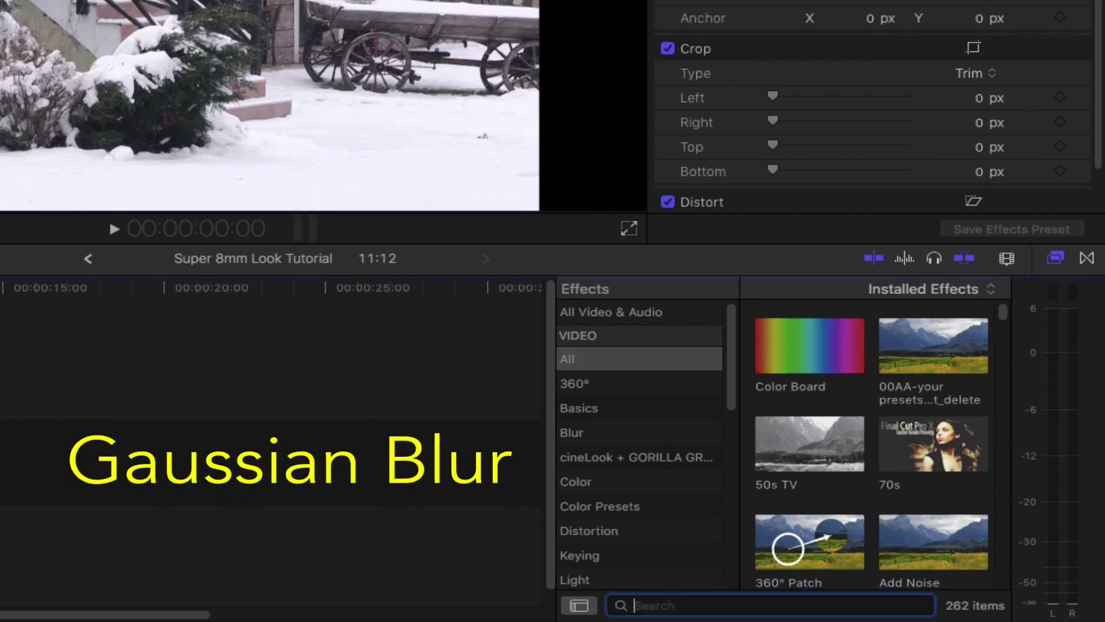
pyautogui.write('gaus')
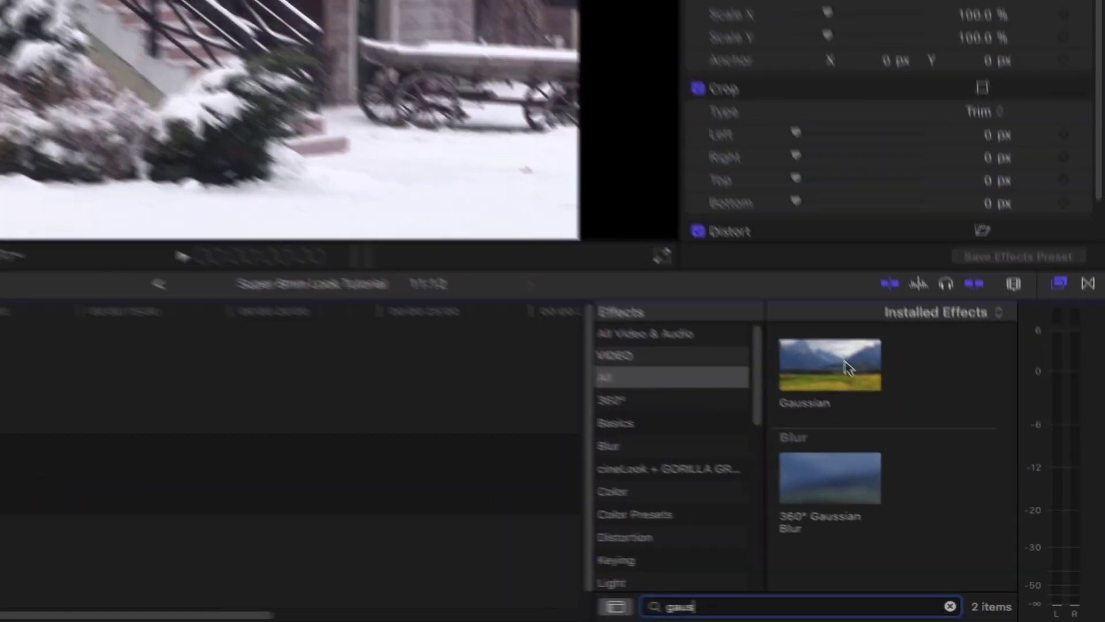
pyautogui.click(828, 347)
pyautogui.moveTo(918, 436); pyautogui.dragTo(252, 518)
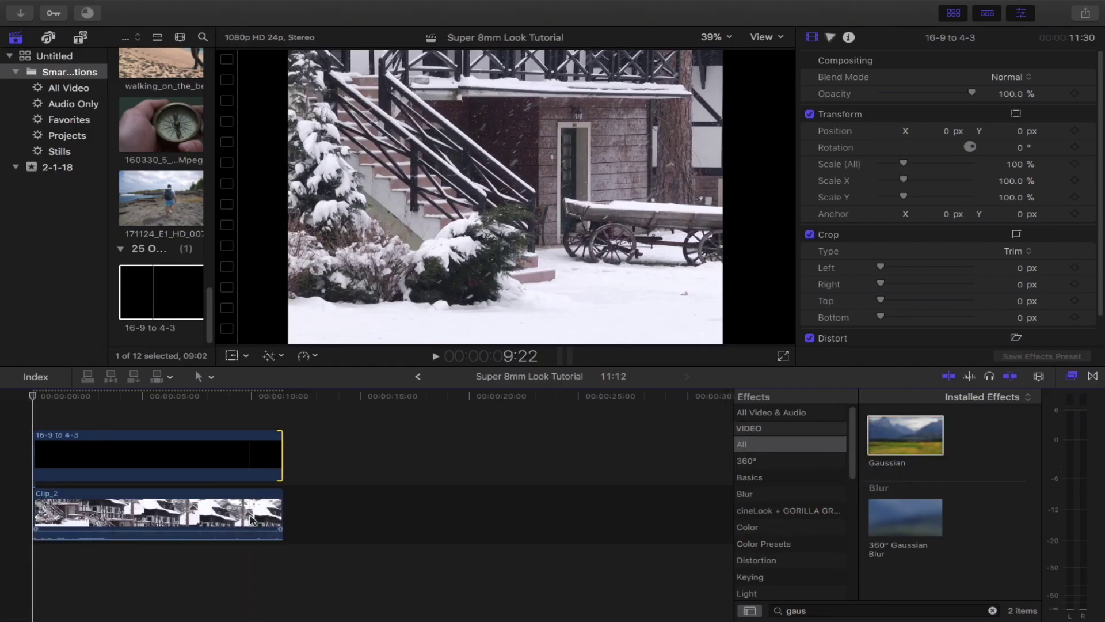
pyautogui.click(251, 518)
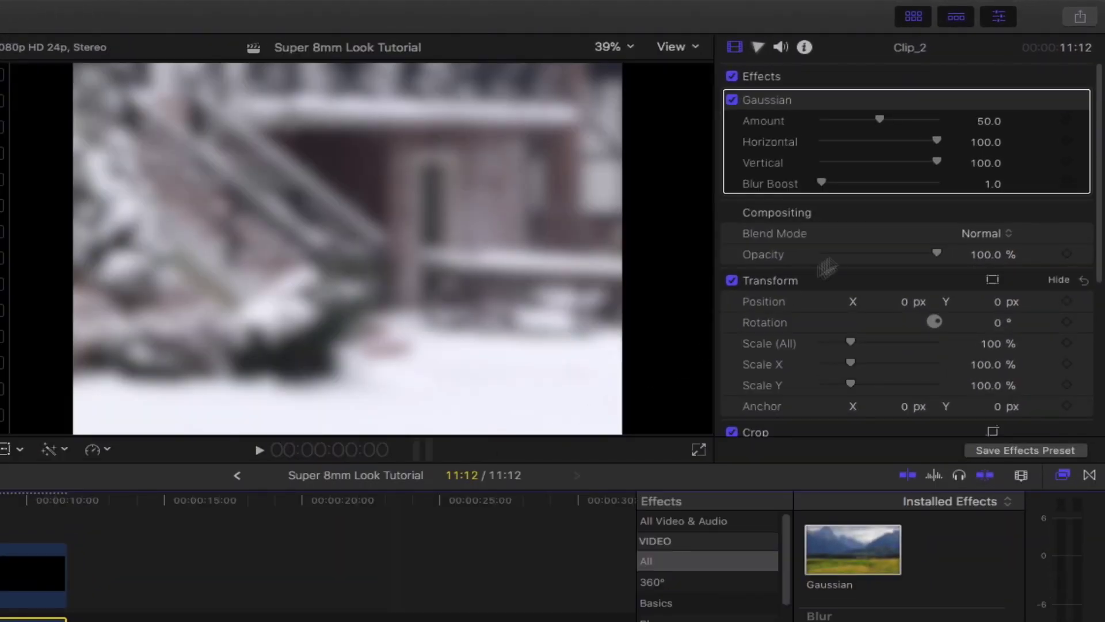
# Lower the Gaussian blur Amount from 50.0 to 5.0
pyautogui.click(990, 124)
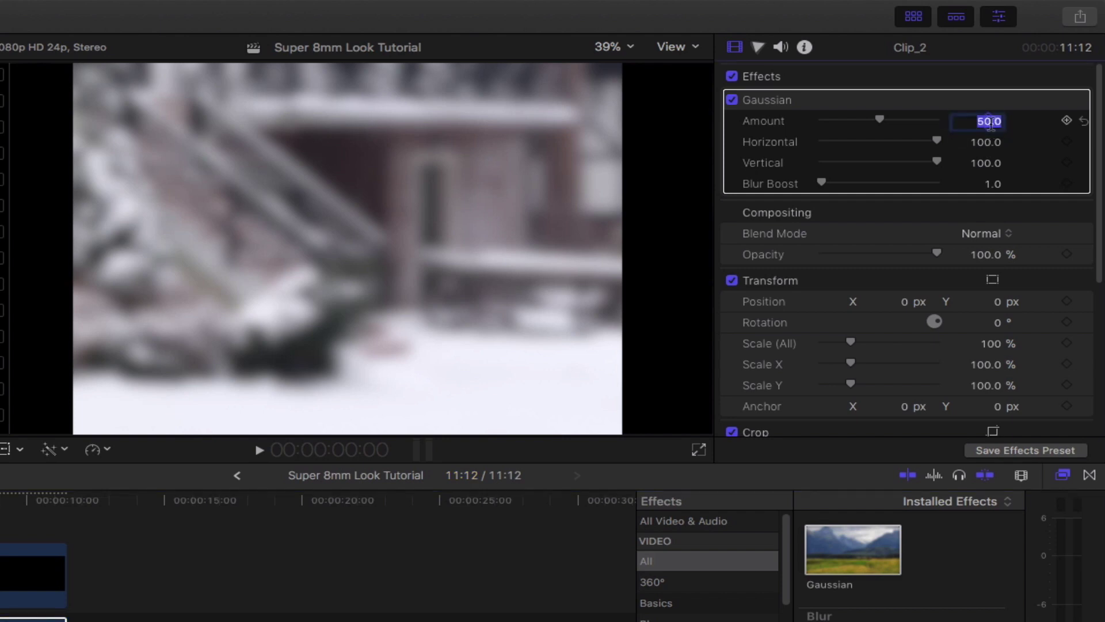
pyautogui.write('5')
pyautogui.press('Return')
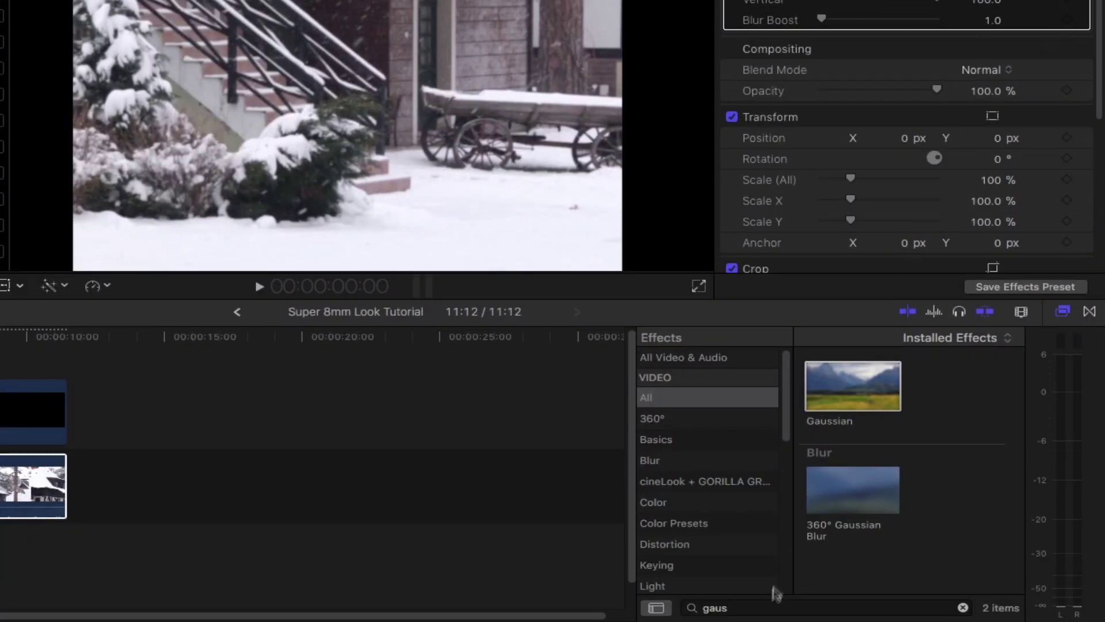
# Apply Film Grain to Clip_2 and switch its Style from iMovie Grain to Realistic Grain
pyautogui.click(765, 607)
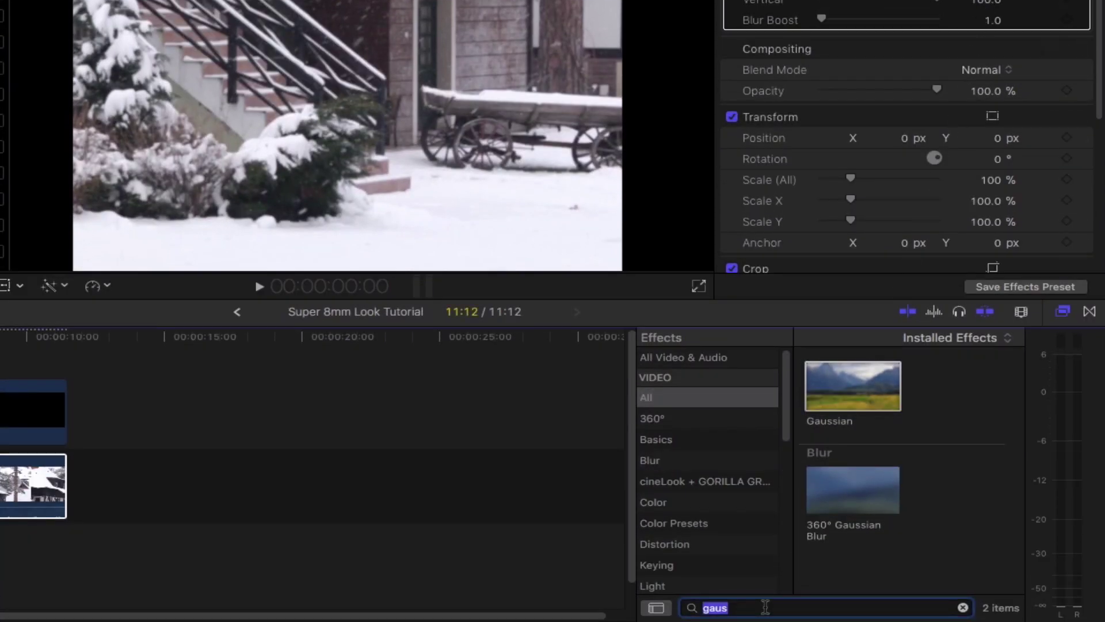
pyautogui.write('film')
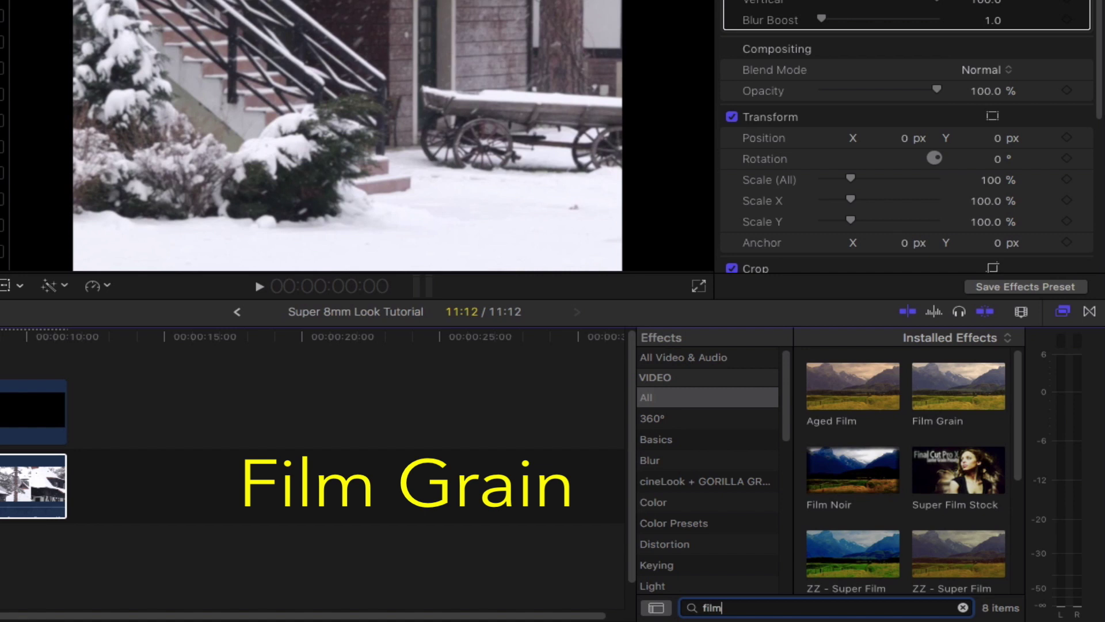
pyautogui.write(' g')
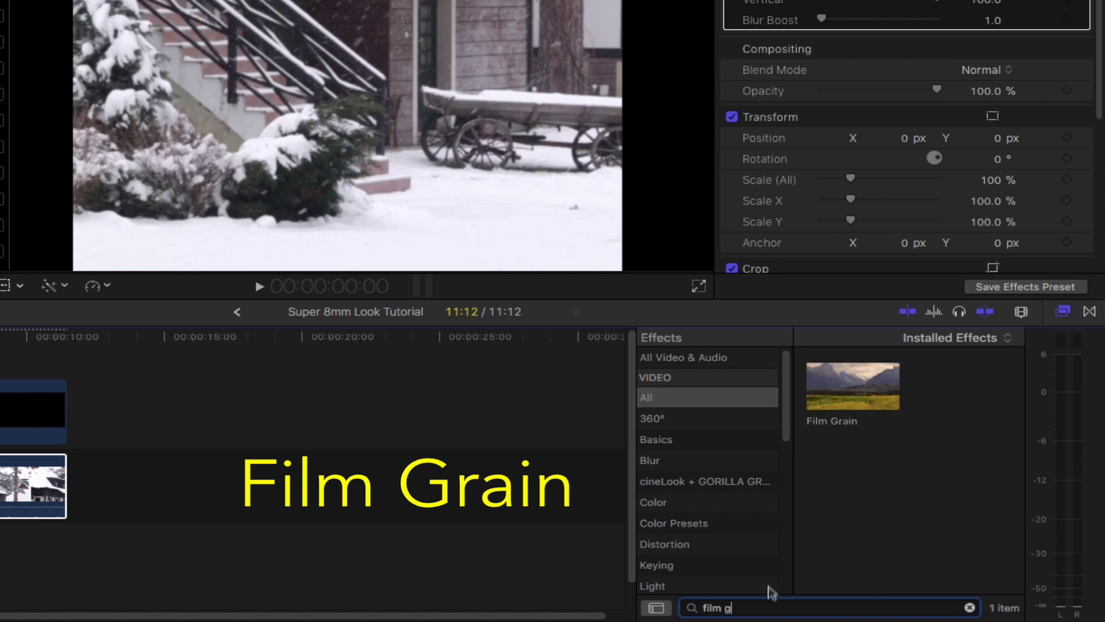
pyautogui.click(846, 383)
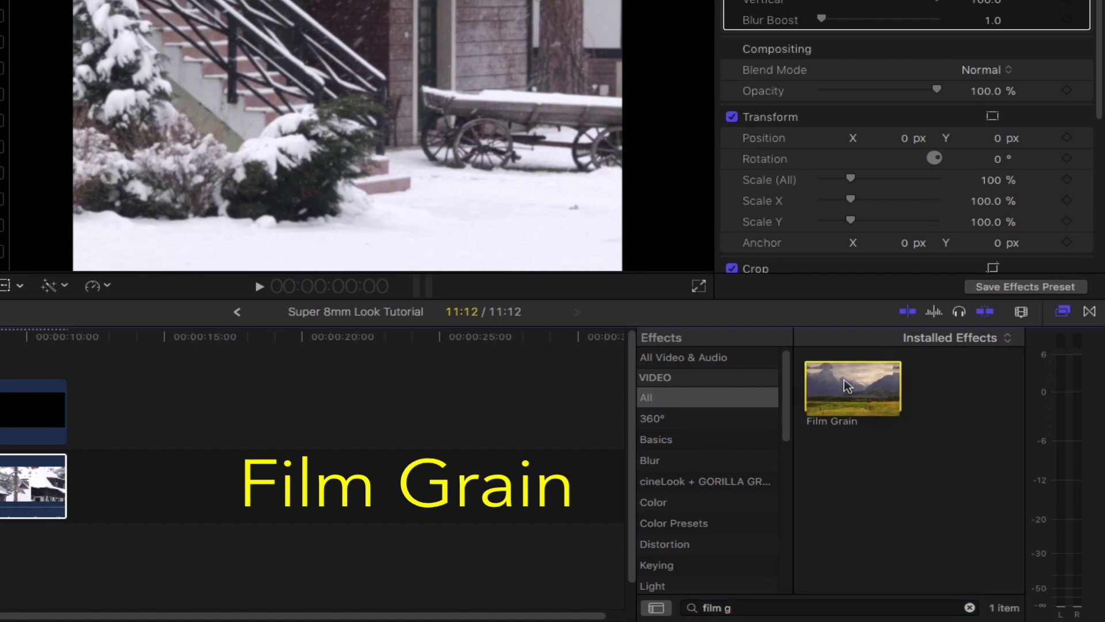
pyautogui.moveTo(846, 382); pyautogui.dragTo(255, 523)
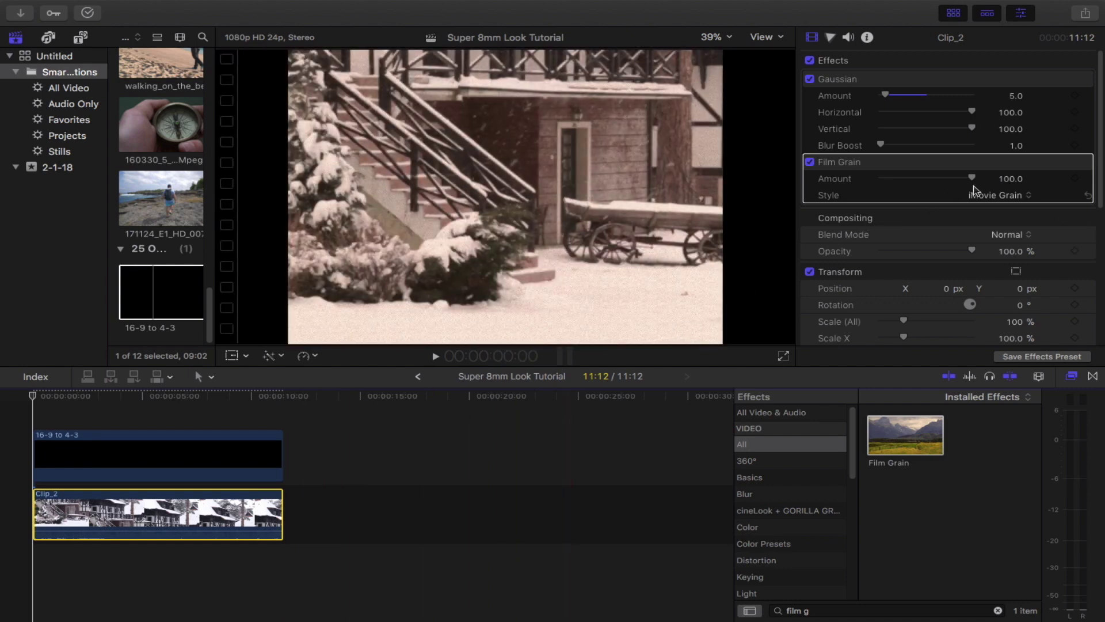
pyautogui.click(978, 195)
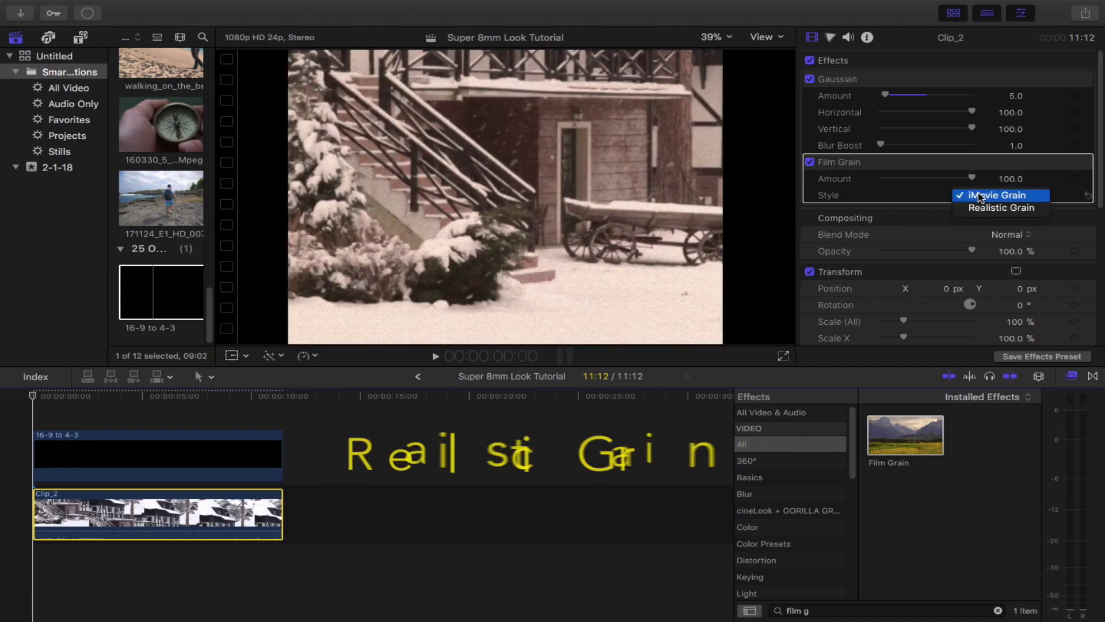
pyautogui.click(981, 207)
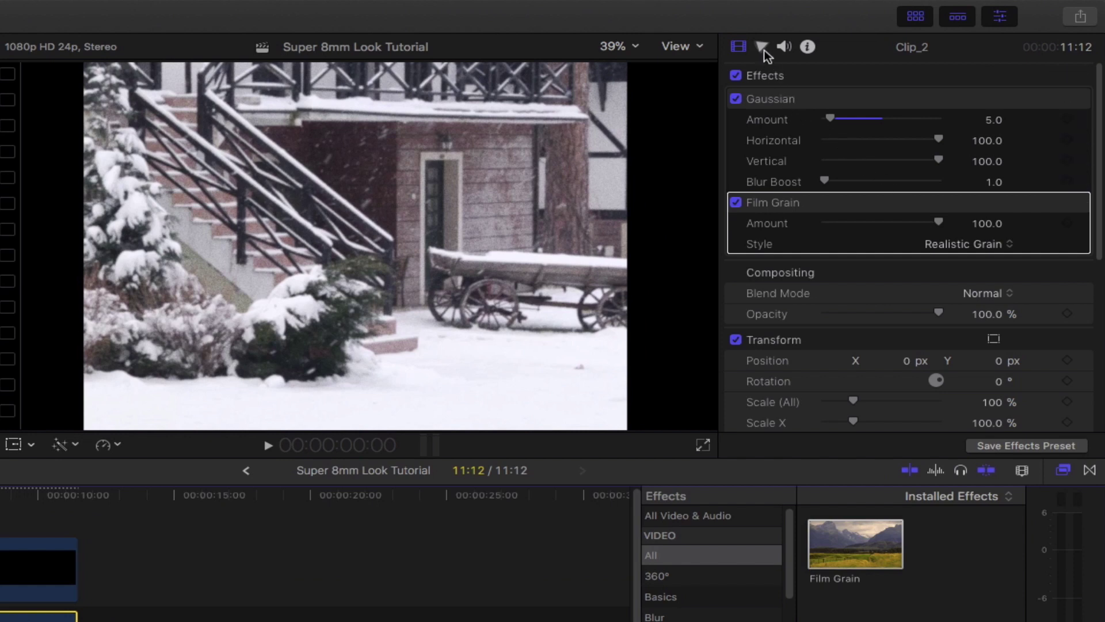
# In the Color Board's Color tab, tint the Shadows toward magenta (304°, 6%)
pyautogui.click(762, 47)
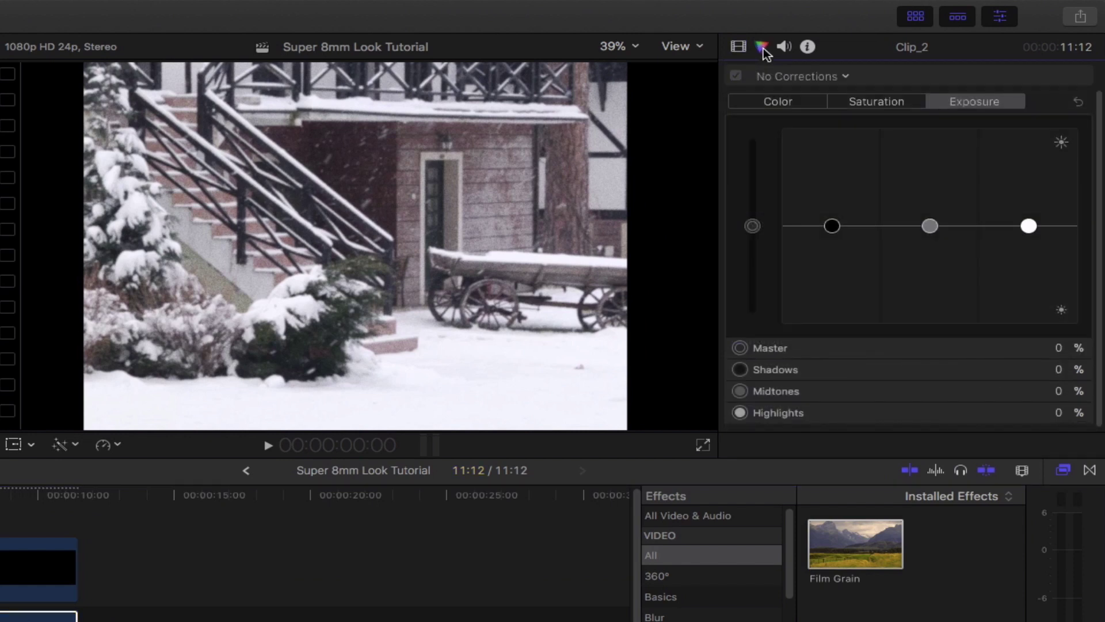
pyautogui.click(778, 102)
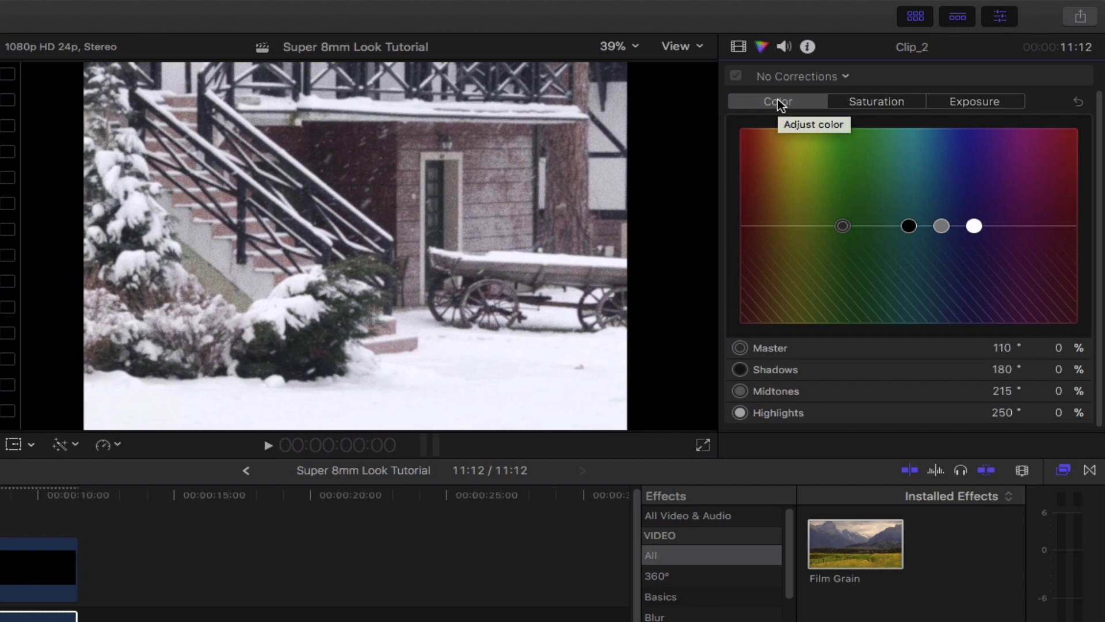
pyautogui.click(909, 226)
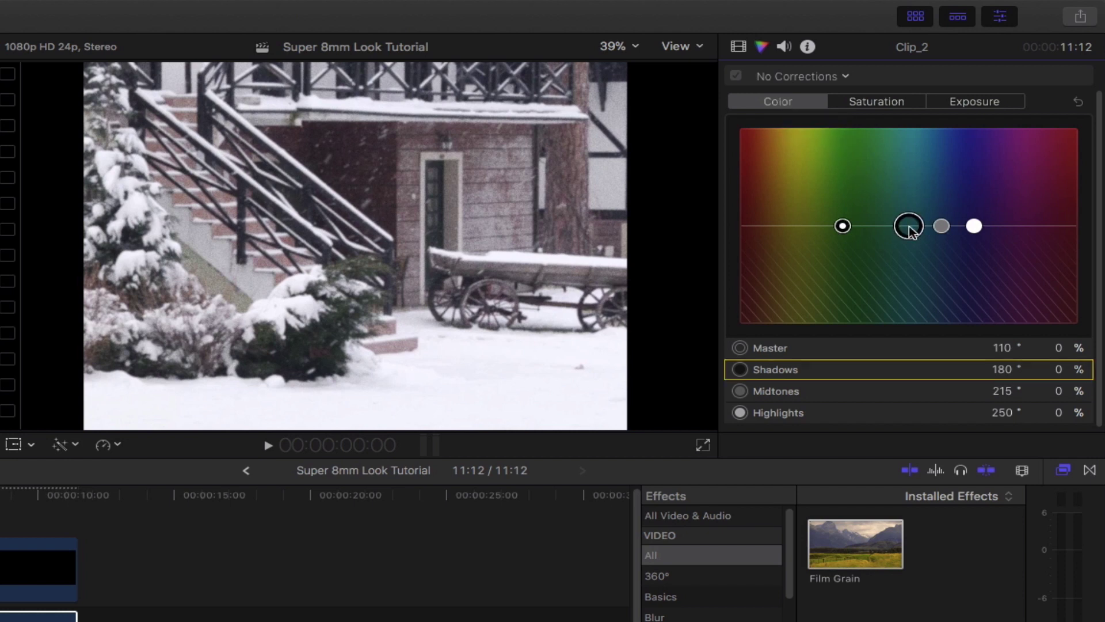
pyautogui.moveTo(910, 225); pyautogui.dragTo(854, 218)
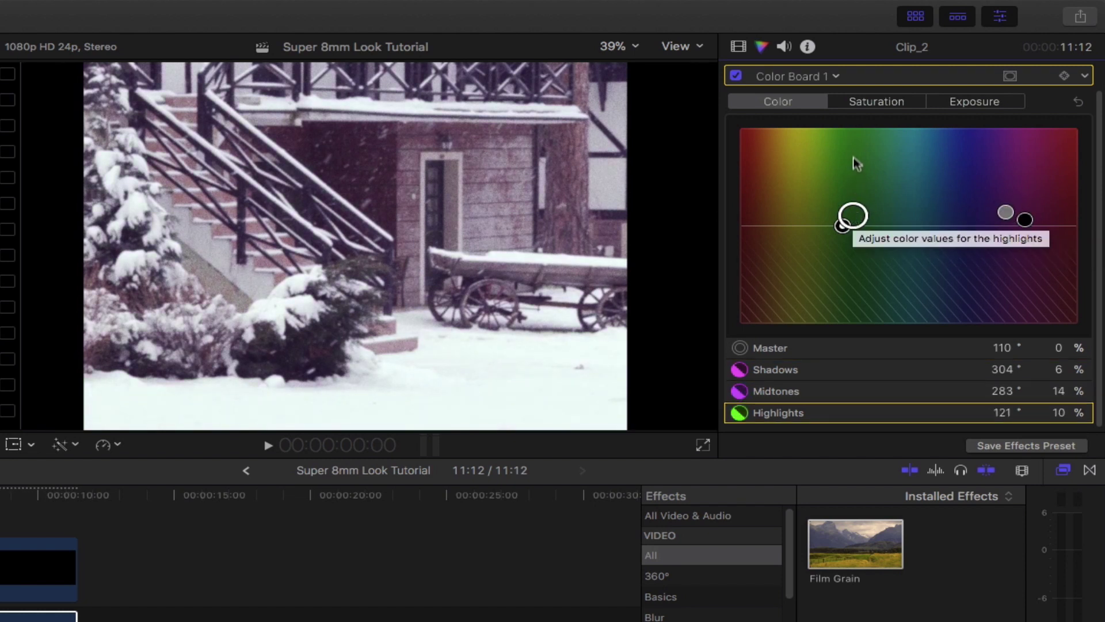
# Set Color Board saturation: Master 58%, Shadows 36%, Midtones -10%, Highlights 5%
pyautogui.click(860, 102)
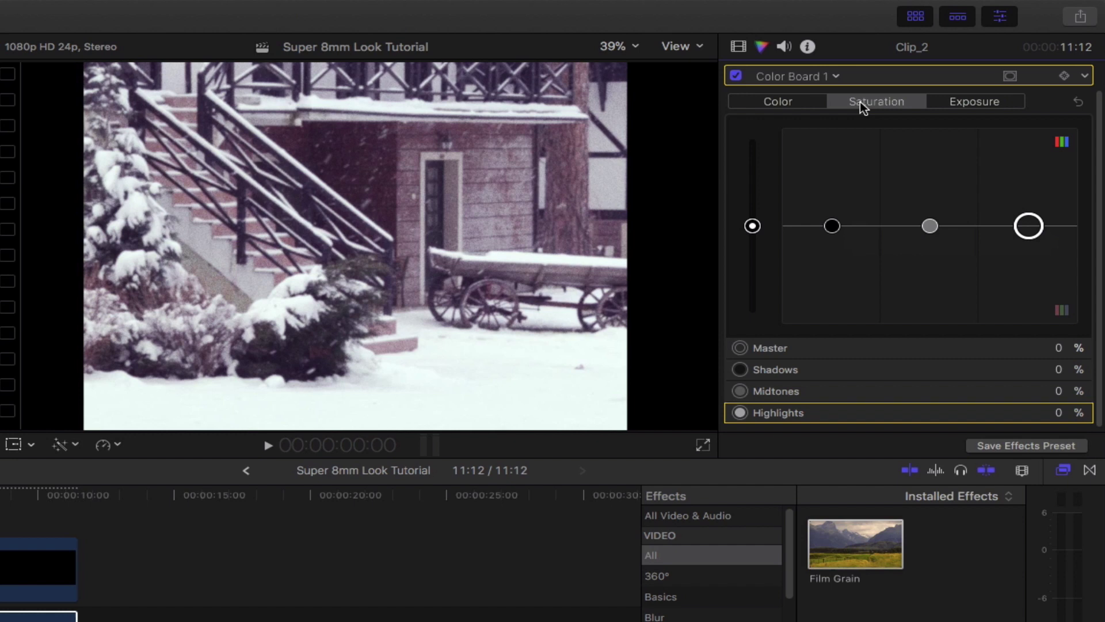
pyautogui.click(753, 225)
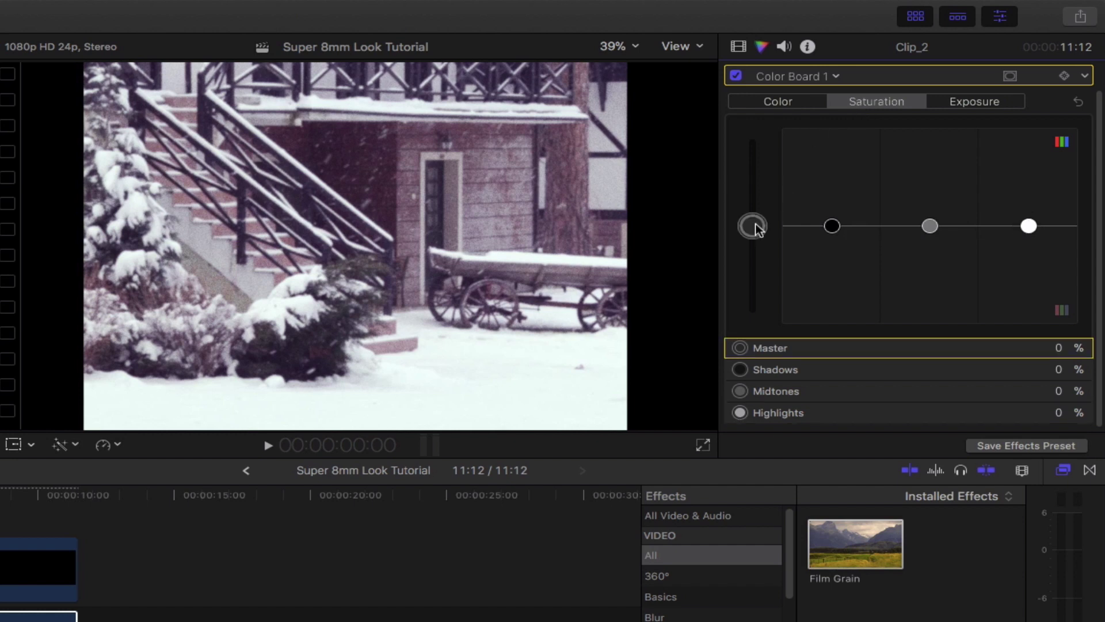
pyautogui.moveTo(755, 227); pyautogui.dragTo(753, 168)
pyautogui.moveTo(831, 226); pyautogui.dragTo(832, 191)
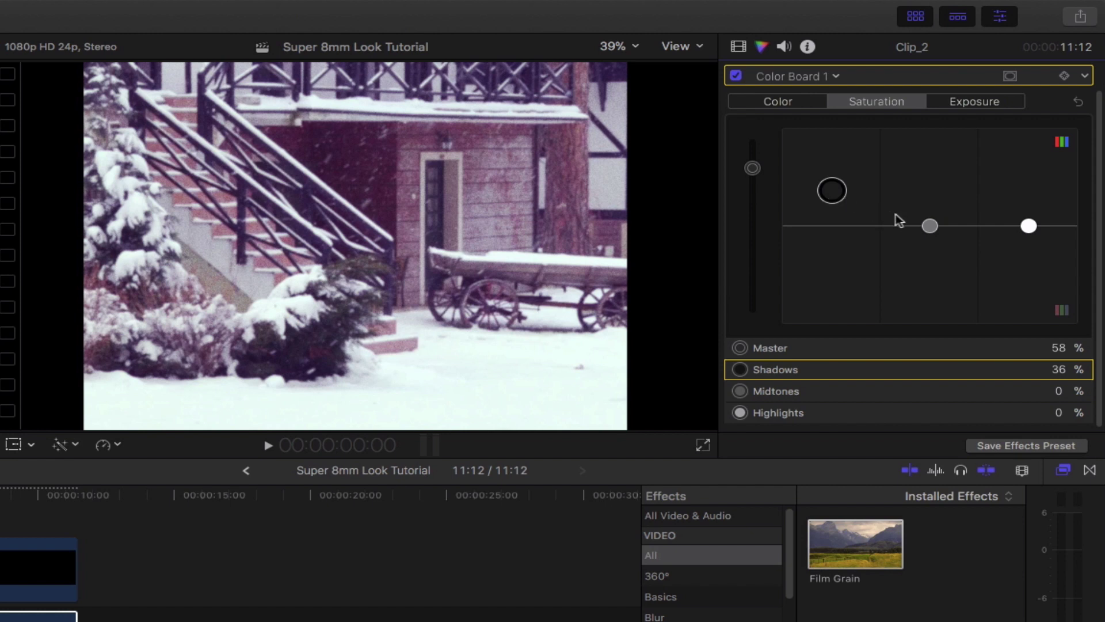
pyautogui.moveTo(931, 227); pyautogui.dragTo(930, 240)
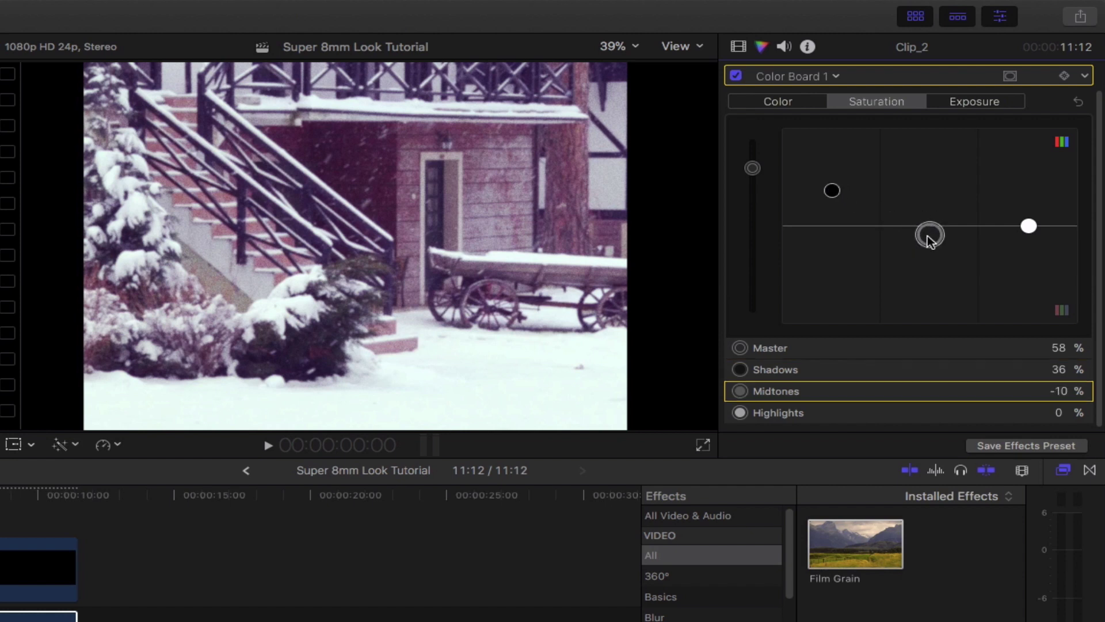
pyautogui.moveTo(1029, 226); pyautogui.dragTo(1028, 222)
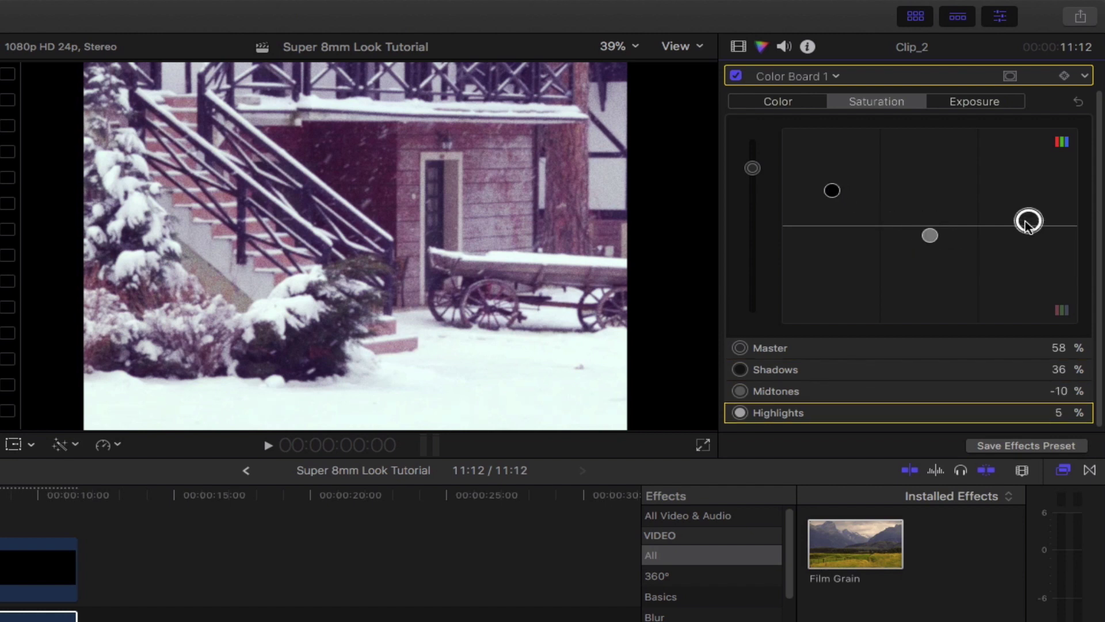
# Set Color Board exposure: Shadows -4%, Midtones 12%, Highlights 11%
pyautogui.click(965, 106)
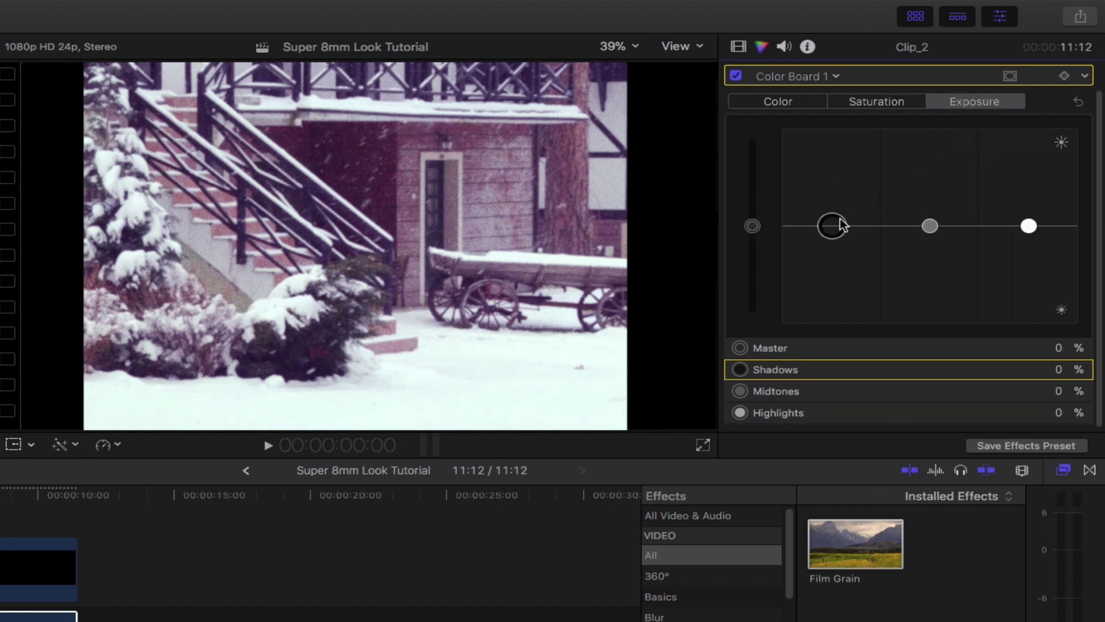
pyautogui.moveTo(837, 226); pyautogui.dragTo(831, 230)
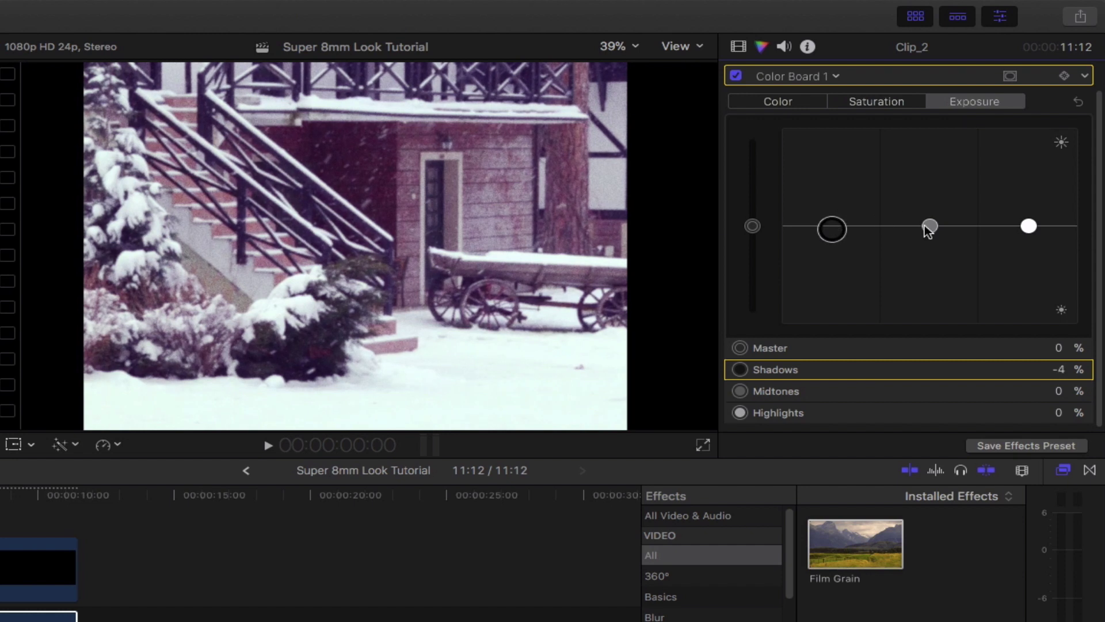
pyautogui.moveTo(927, 226); pyautogui.dragTo(930, 214)
pyautogui.moveTo(1029, 226); pyautogui.dragTo(1028, 216)
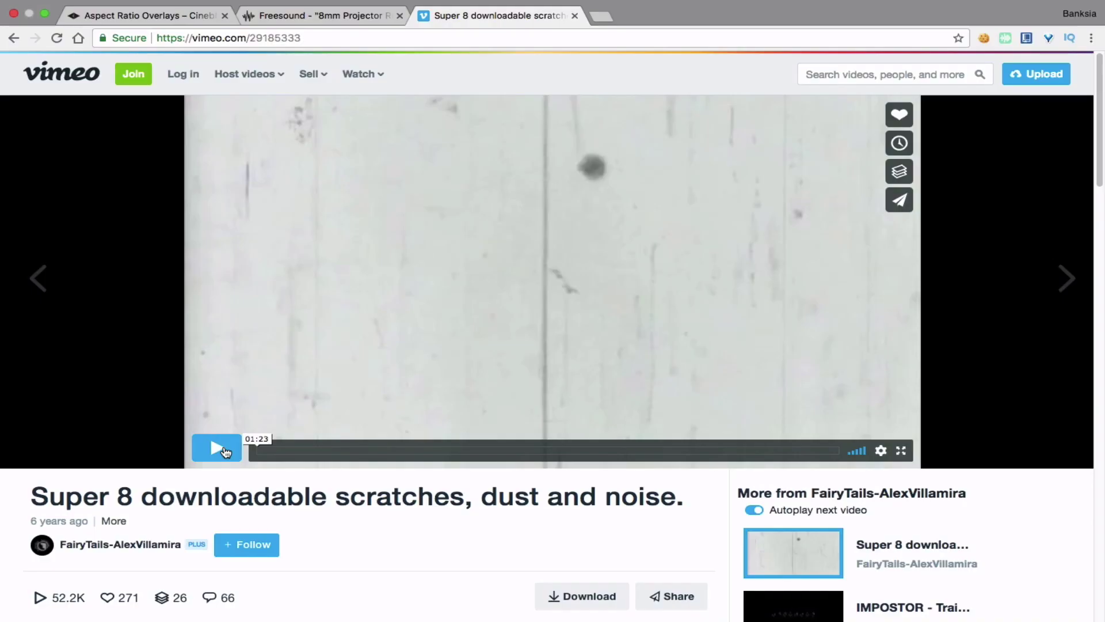
# Preview the Super 8 scratches video, then set the scratches clip's Blend Mode to Overlay
pyautogui.click(223, 449)
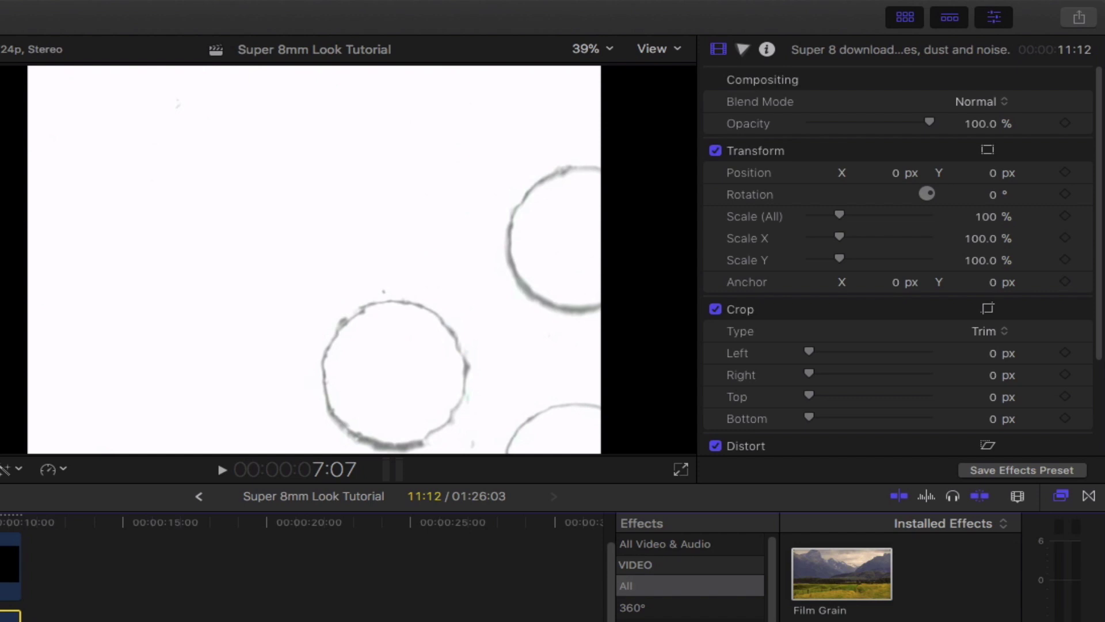
pyautogui.press('Home')
pyautogui.click(978, 102)
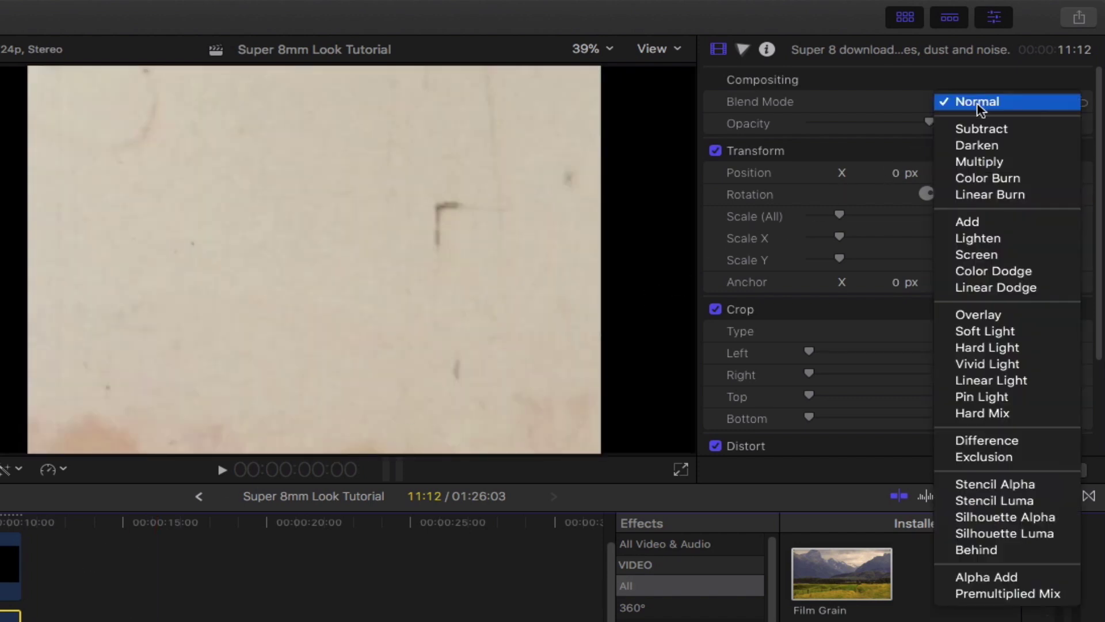
pyautogui.click(978, 314)
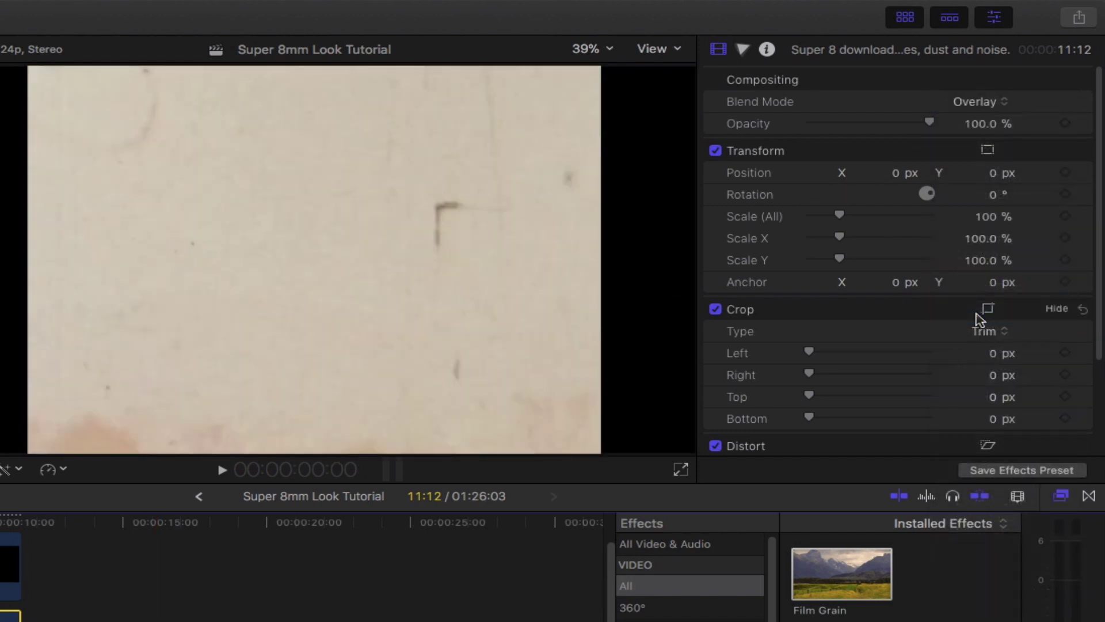